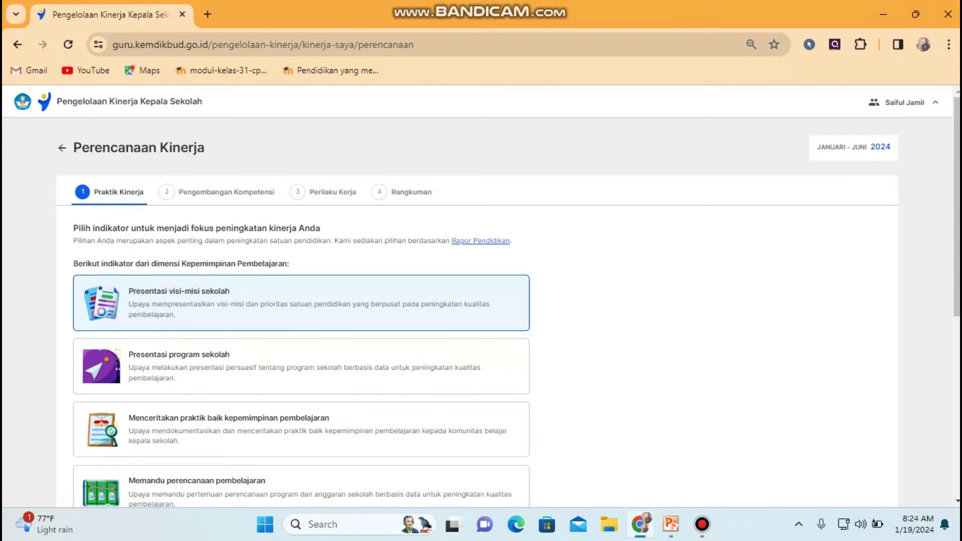
- Proceed from Praktik Kinerja to Pengembangan Kompetensi, keeping Presentasi visi-misi sekolah as the chosen indicator
{"action": "scroll", "coordinate": [481, 311], "scroll_direction": "down", "scroll_amount": 7}
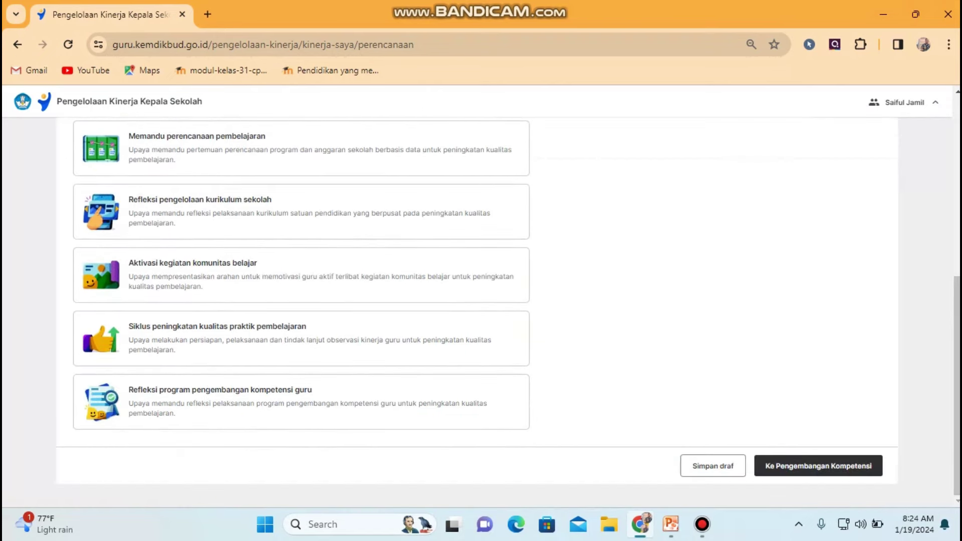
{"action": "left_click", "coordinate": [818, 466]}
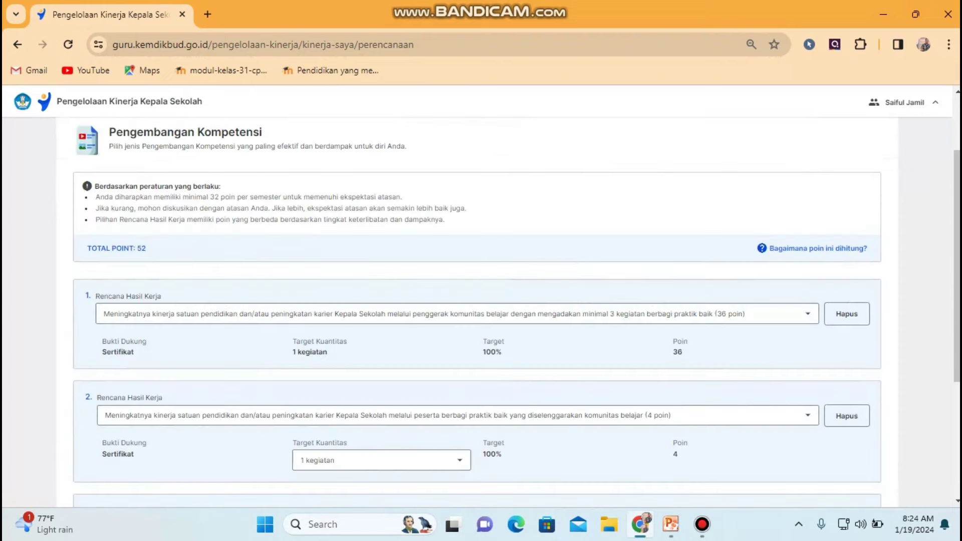
{"action": "left_click_drag", "start_coordinate": [956, 266], "coordinate": [956, 269]}
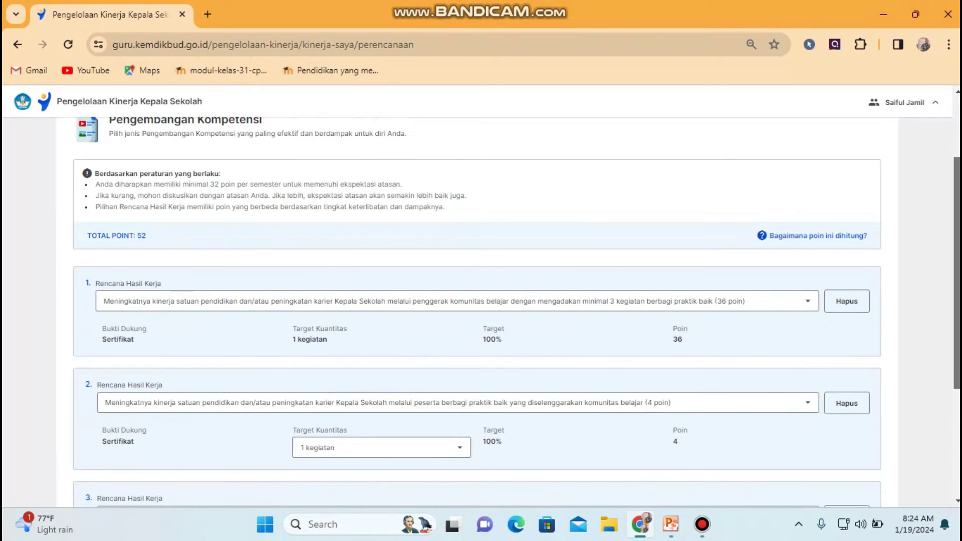
{"action": "left_click_drag", "start_coordinate": [956, 275], "coordinate": [956, 281]}
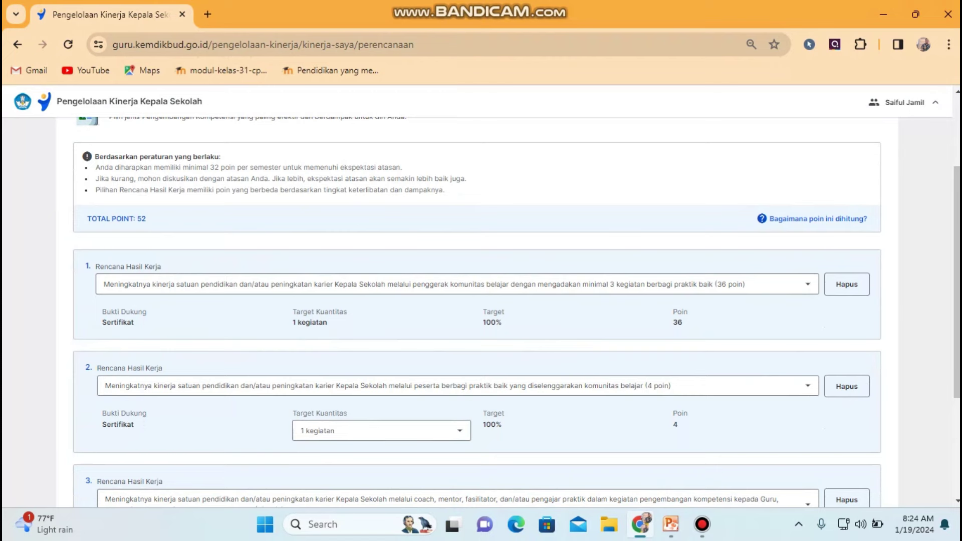
- Examine the Pengembangan Kompetensi rules on minimum points per semester and on how points differ between work plans
{"action": "left_click_drag", "start_coordinate": [137, 218], "coordinate": [145, 218]}
{"action": "left_click_drag", "start_coordinate": [145, 219], "coordinate": [210, 167]}
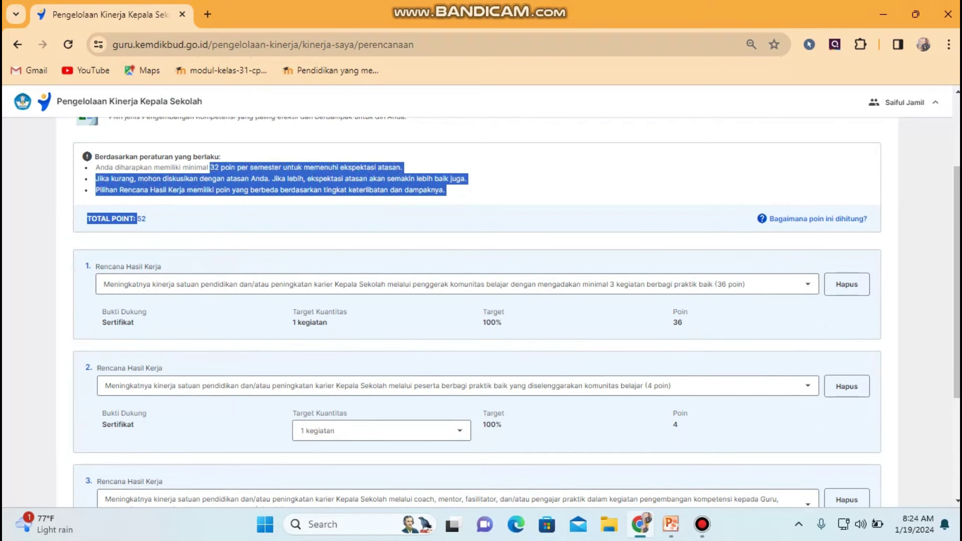
{"action": "left_click", "coordinate": [210, 167]}
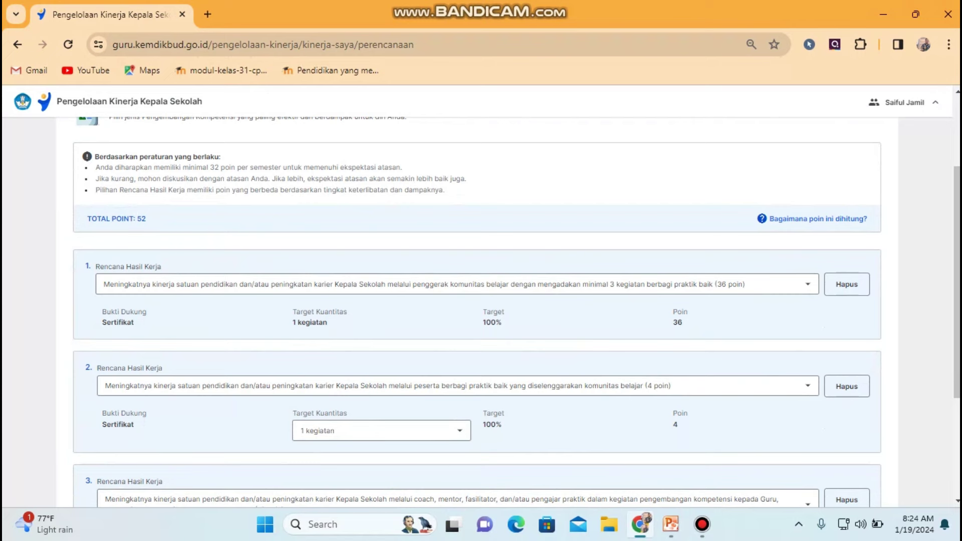
{"action": "left_click_drag", "start_coordinate": [181, 168], "coordinate": [235, 167]}
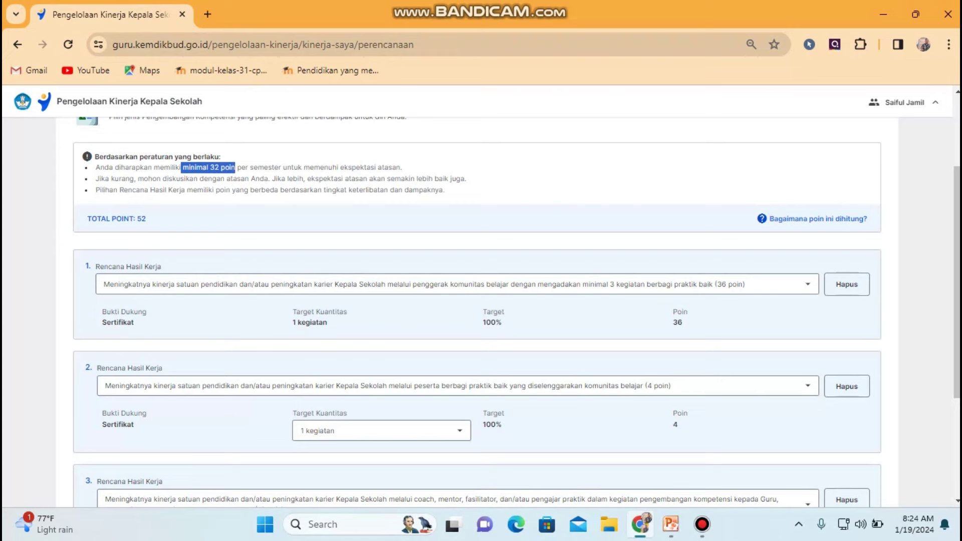
{"action": "left_click_drag", "start_coordinate": [119, 190], "coordinate": [445, 189]}
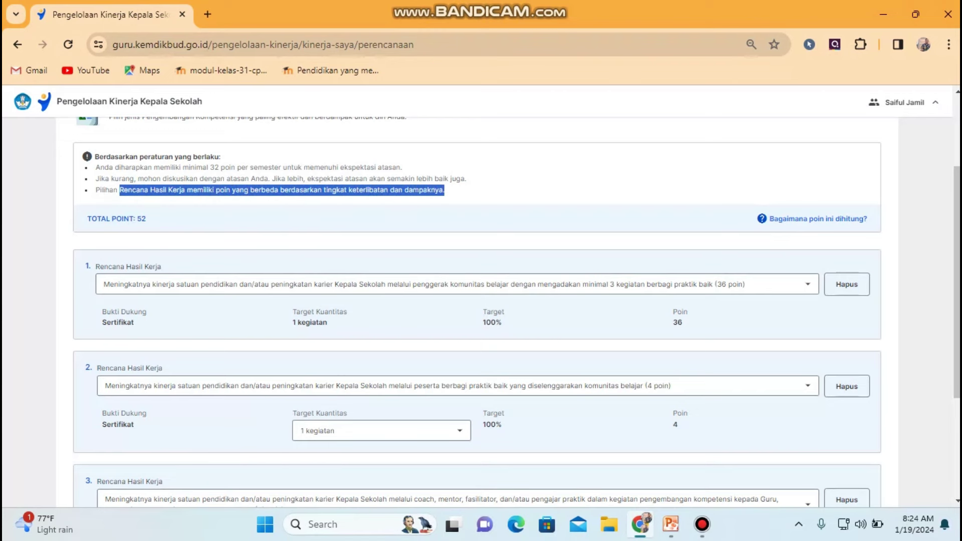
{"action": "scroll", "coordinate": [956, 280], "scroll_direction": "down", "scroll_amount": 2}
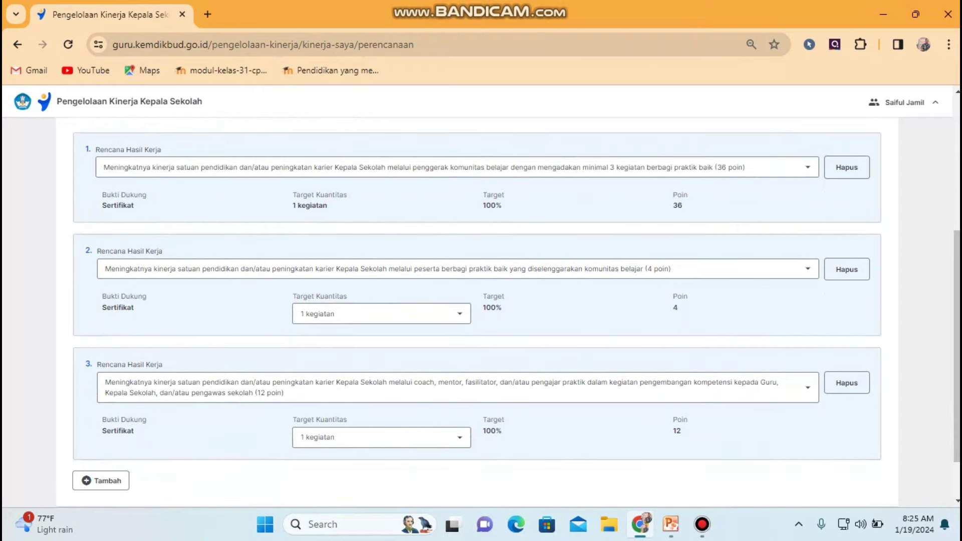
- Review the Rencana Hasil Kerja options of the first plan and the points it earns
{"action": "left_click", "coordinate": [456, 168]}
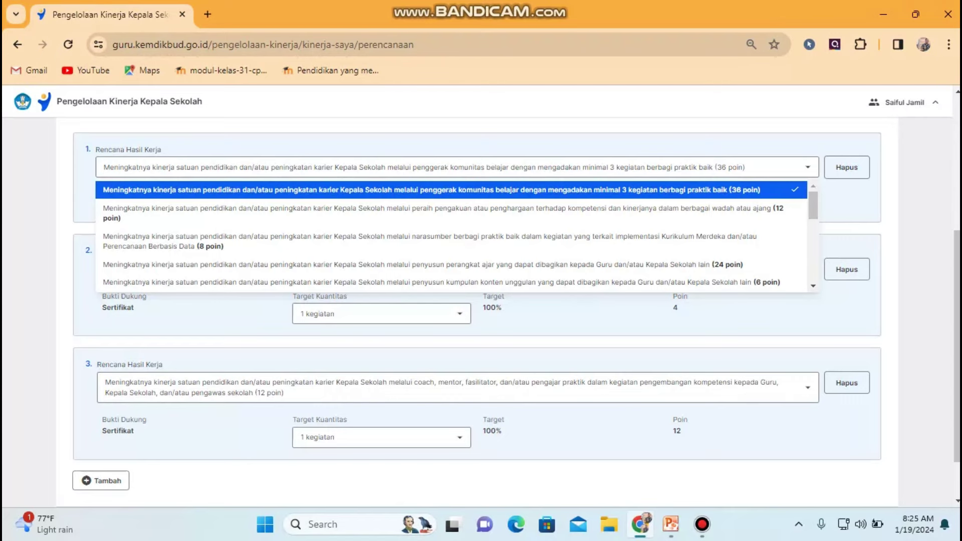
{"action": "key", "text": "Escape"}
{"action": "scroll", "coordinate": [476, 311], "scroll_direction": "up", "scroll_amount": 1}
{"action": "double_click", "coordinate": [678, 274]}
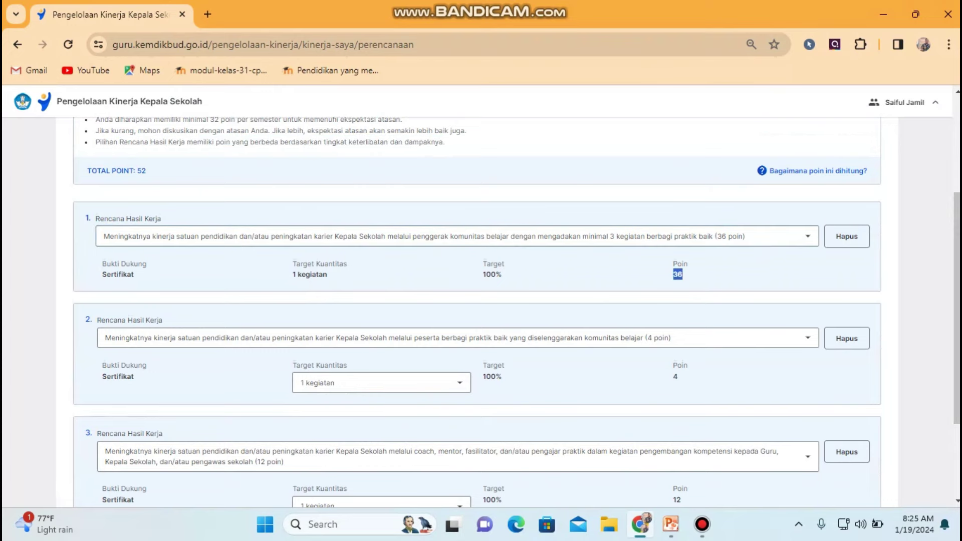
{"action": "scroll", "coordinate": [476, 311], "scroll_direction": "down", "scroll_amount": 1}
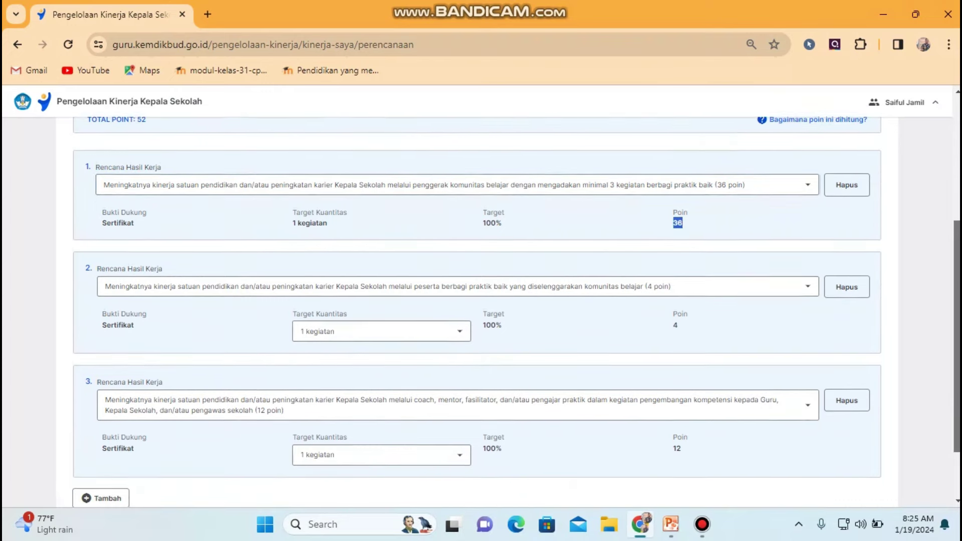
{"action": "mouse_move", "coordinate": [957, 350]}
{"action": "left_mouse_down"}
{"action": "mouse_move", "coordinate": [957, 371]}
{"action": "mouse_move", "coordinate": [957, 362]}
{"action": "left_mouse_up"}
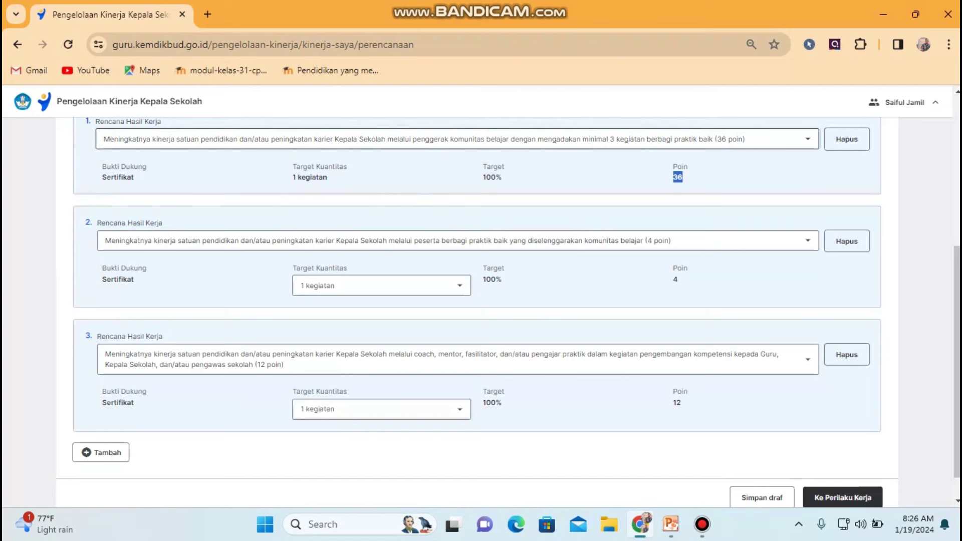
- Compare the Rencana Hasil Kerja options of the second plan with the choice in the first plan, leaving both selections as they are
{"action": "left_click", "coordinate": [457, 240]}
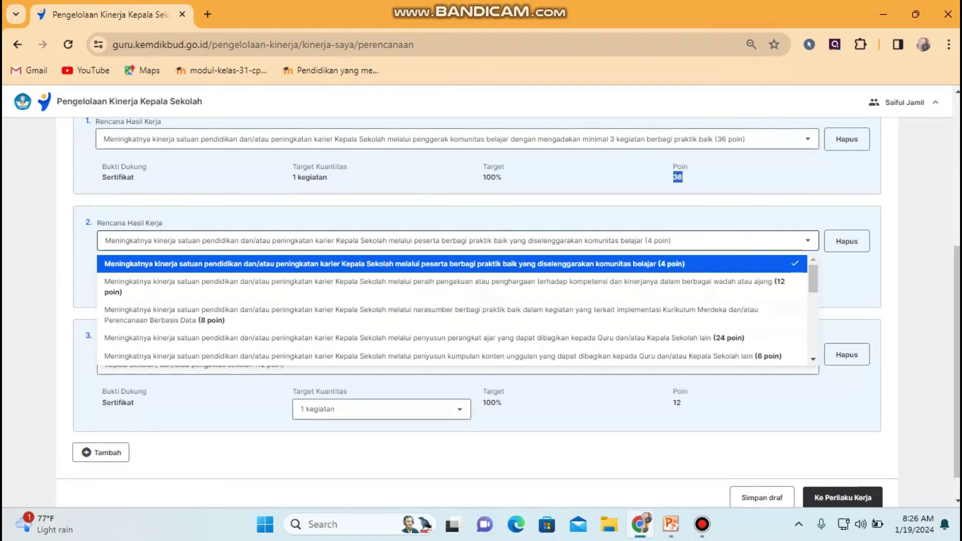
{"action": "left_click_drag", "start_coordinate": [672, 176], "coordinate": [846, 140]}
{"action": "left_click", "coordinate": [457, 138]}
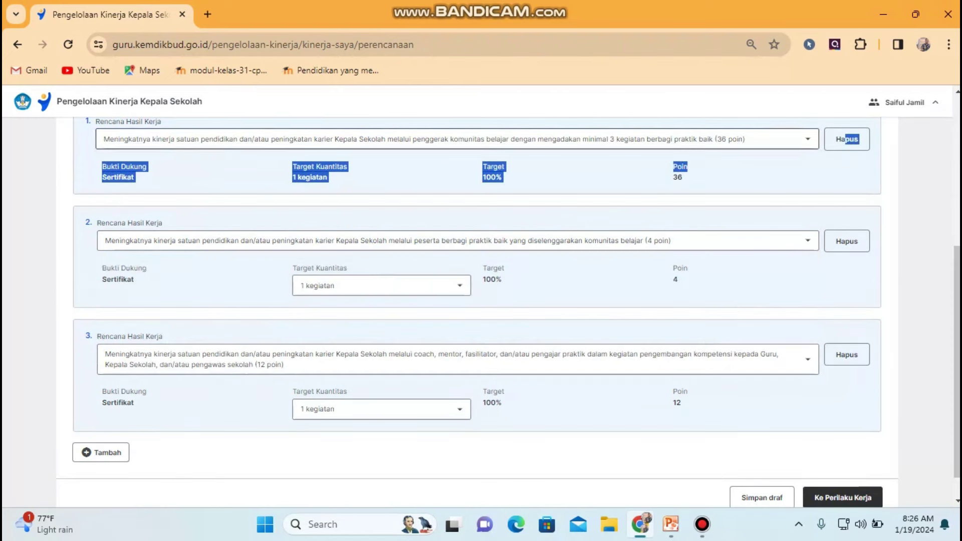
{"action": "left_click", "coordinate": [457, 139]}
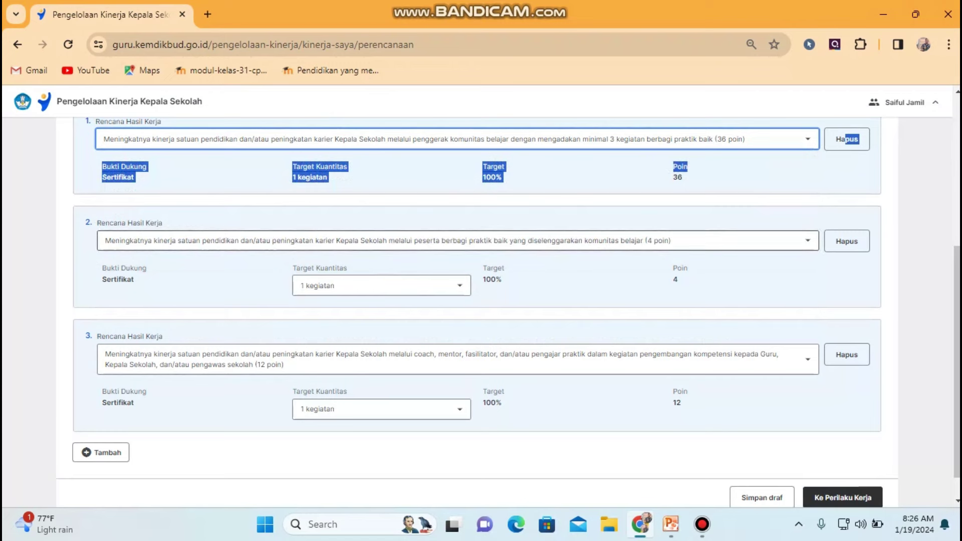
{"action": "left_click", "coordinate": [457, 240]}
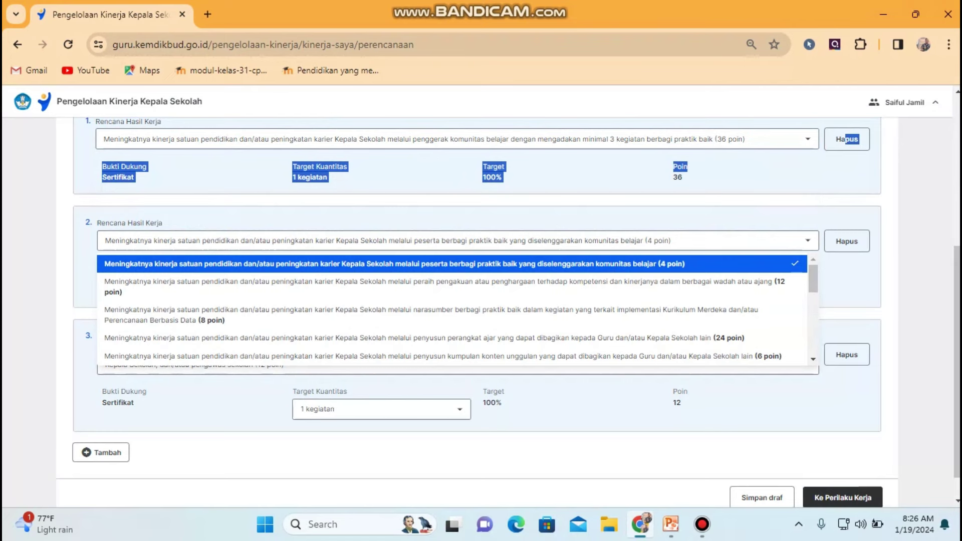
{"action": "key", "text": "Escape"}
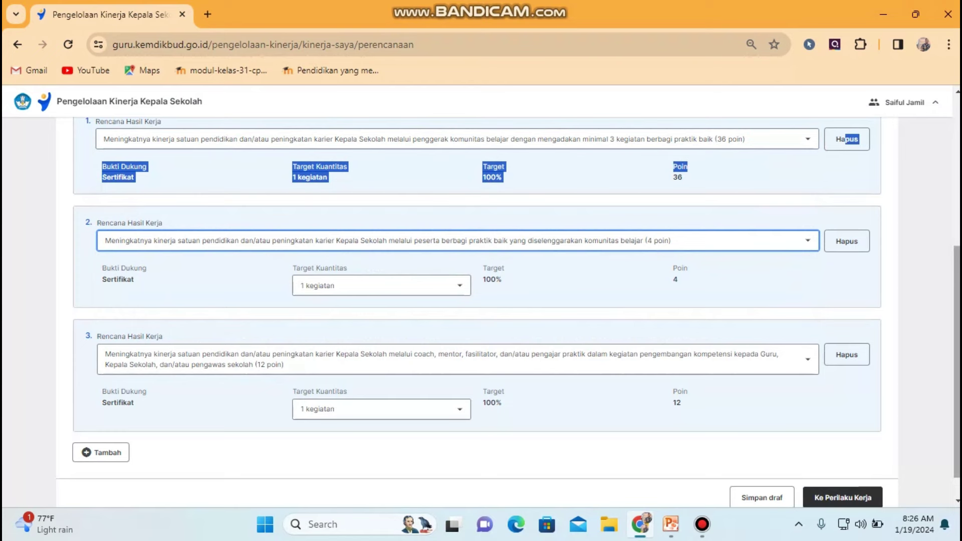
- Set the Target Kuantitas of the second Rencana Hasil Kerja to 2 kegiatan
{"action": "scroll", "coordinate": [508, 312], "scroll_direction": "down", "scroll_amount": 1}
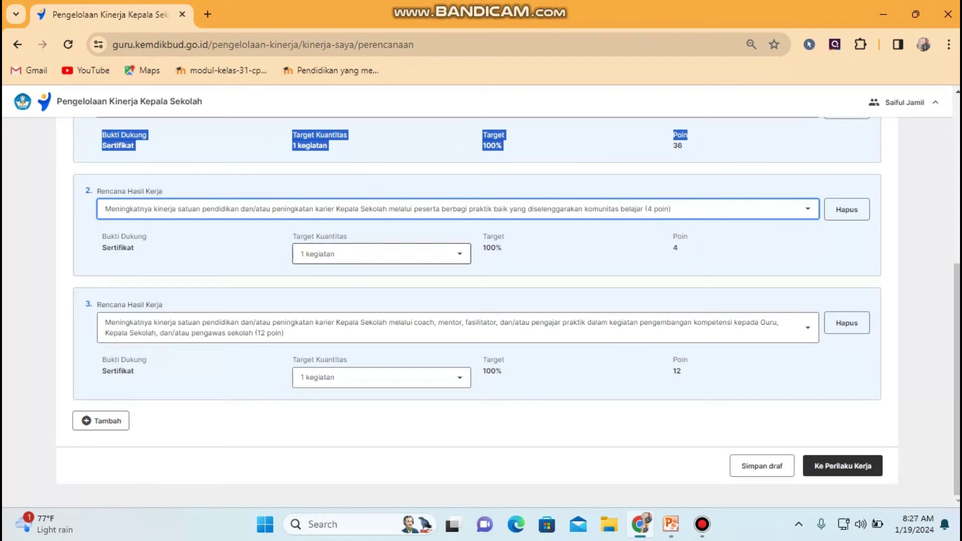
{"action": "left_click", "coordinate": [380, 253]}
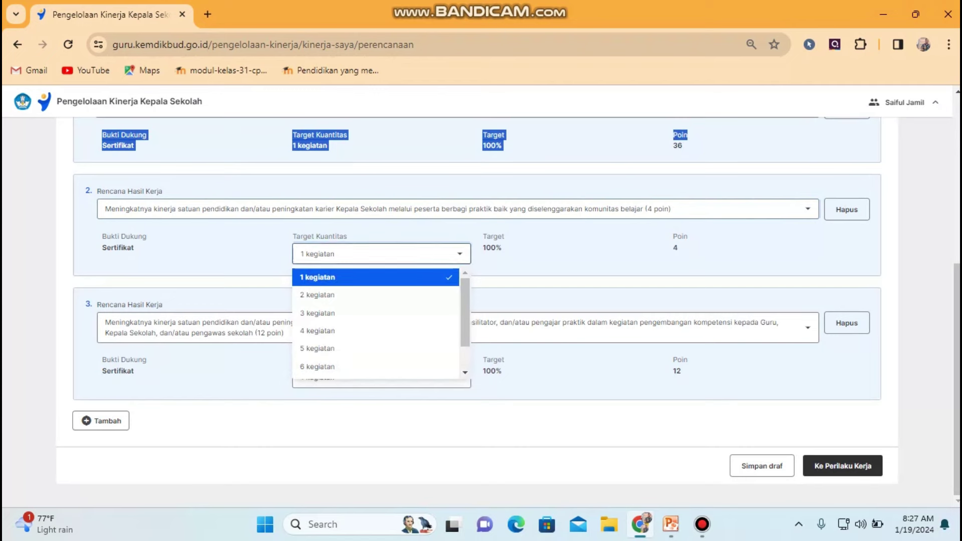
{"action": "key", "text": "Down"}
{"action": "left_click", "coordinate": [376, 295]}
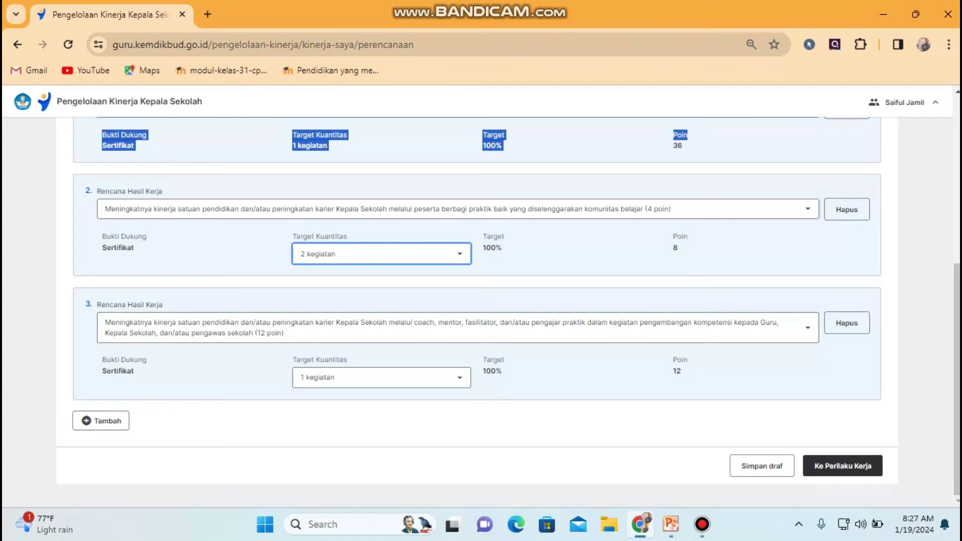
- Highlight the third plan's Bukti Dukung, add a fourth Rencana Hasil Kerja entry, and check the total points
{"action": "left_click_drag", "start_coordinate": [107, 371], "coordinate": [134, 371]}
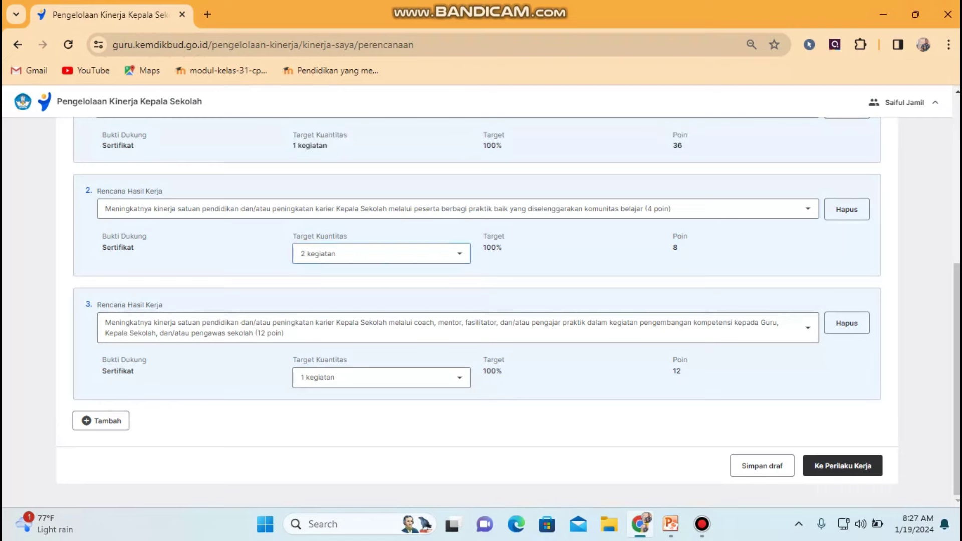
{"action": "left_click_drag", "start_coordinate": [102, 371], "coordinate": [134, 371]}
{"action": "left_click", "coordinate": [101, 421]}
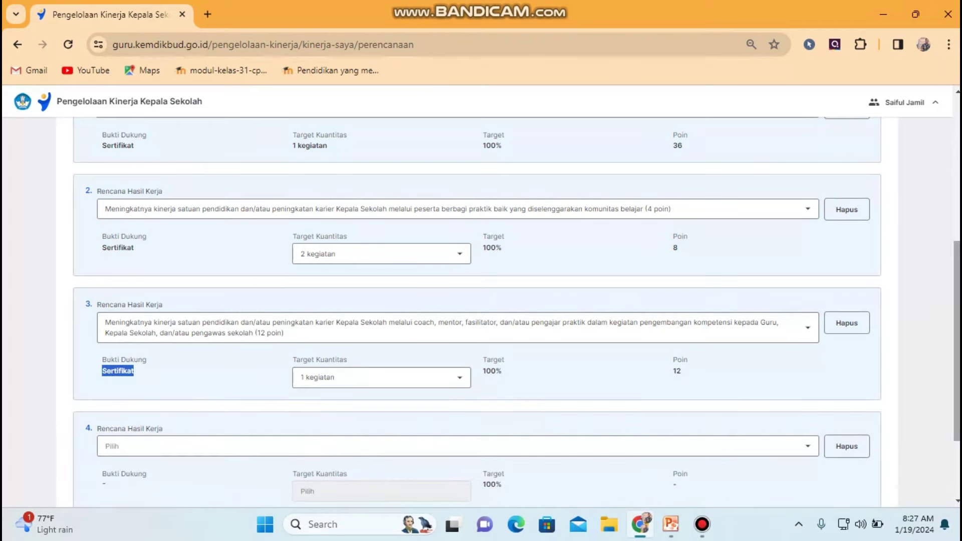
{"action": "scroll", "coordinate": [516, 311], "scroll_direction": "down", "scroll_amount": 2}
{"action": "scroll", "coordinate": [481, 301], "scroll_direction": "up", "scroll_amount": 4}
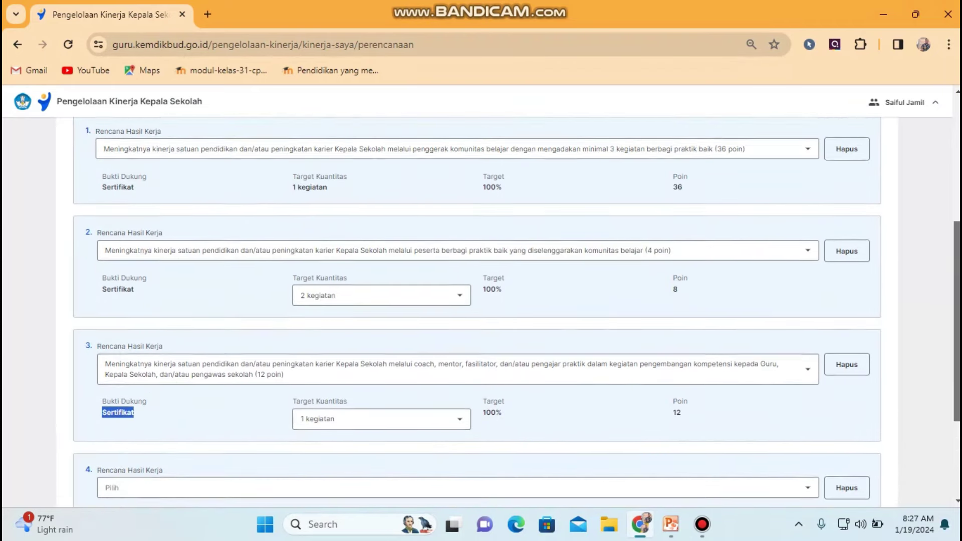
{"action": "double_click", "coordinate": [678, 240]}
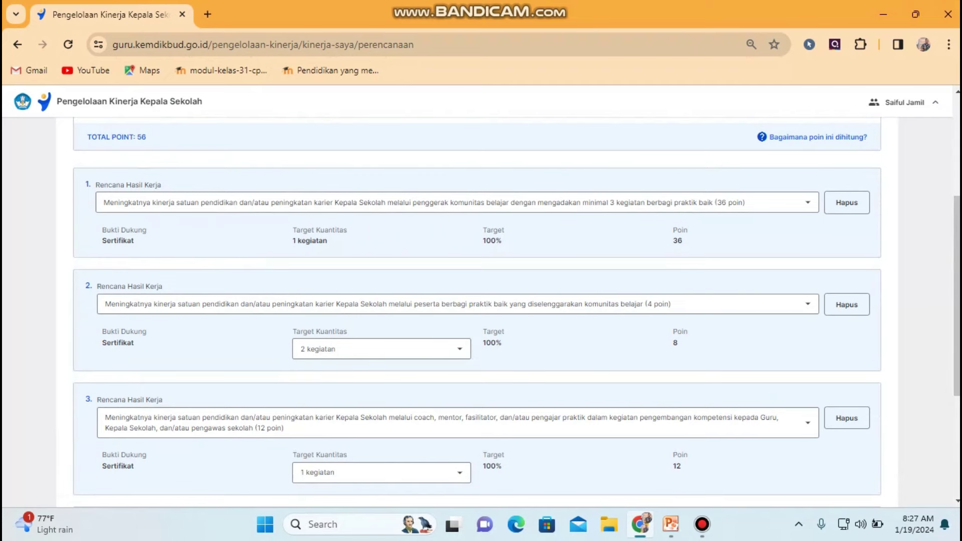
{"action": "left_click_drag", "start_coordinate": [956, 295], "coordinate": [956, 296]}
- Choose the peserta coaching atau mentoring pengembangan kompetensi option (4 poin) as the fourth Rencana Hasil Kerja
{"action": "scroll", "coordinate": [509, 311], "scroll_direction": "down", "scroll_amount": 4}
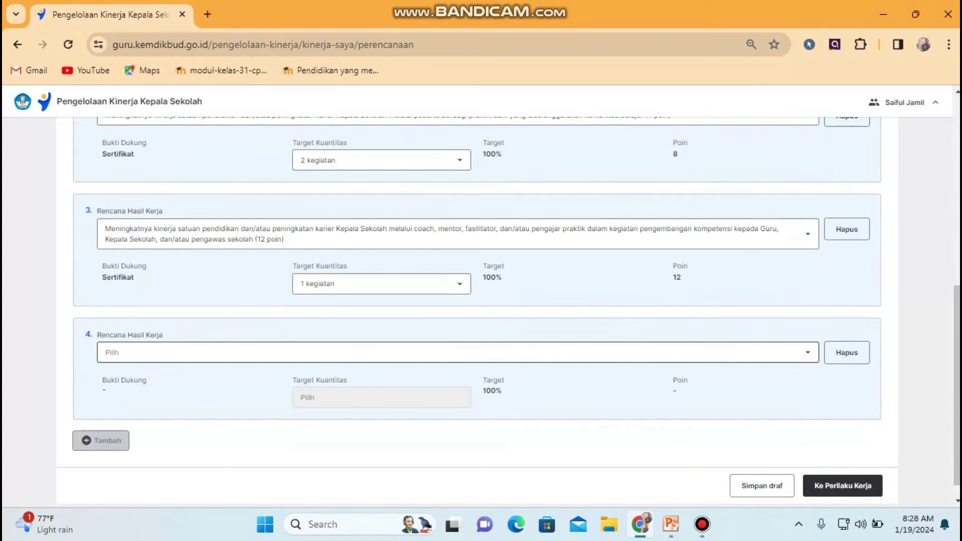
{"action": "left_click", "coordinate": [451, 352]}
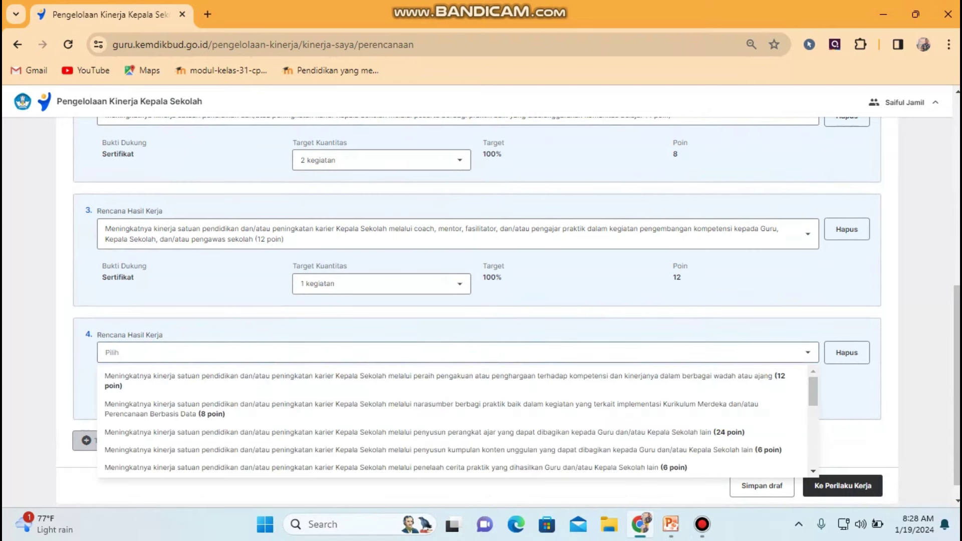
{"action": "left_click_drag", "start_coordinate": [813, 391], "coordinate": [812, 410]}
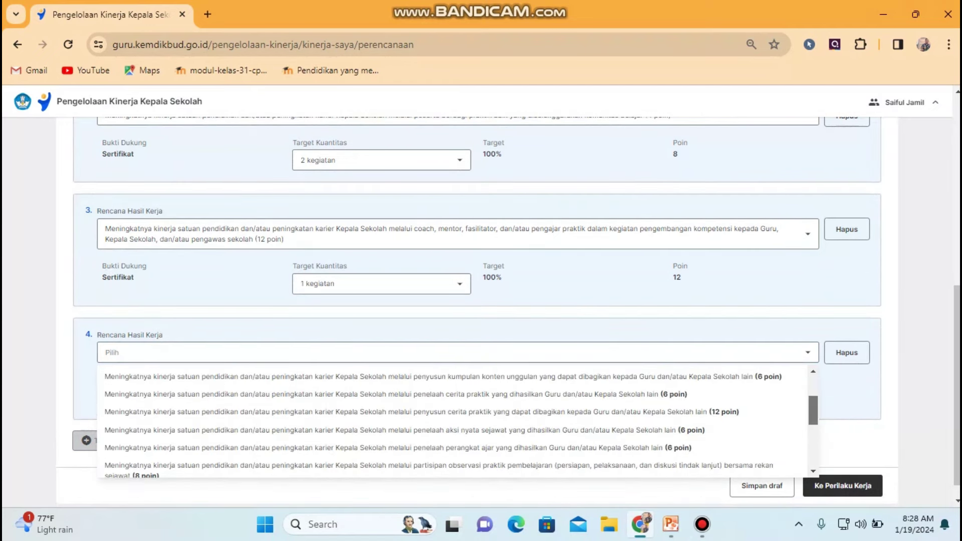
{"action": "scroll", "coordinate": [459, 421], "scroll_direction": "down", "scroll_amount": 2}
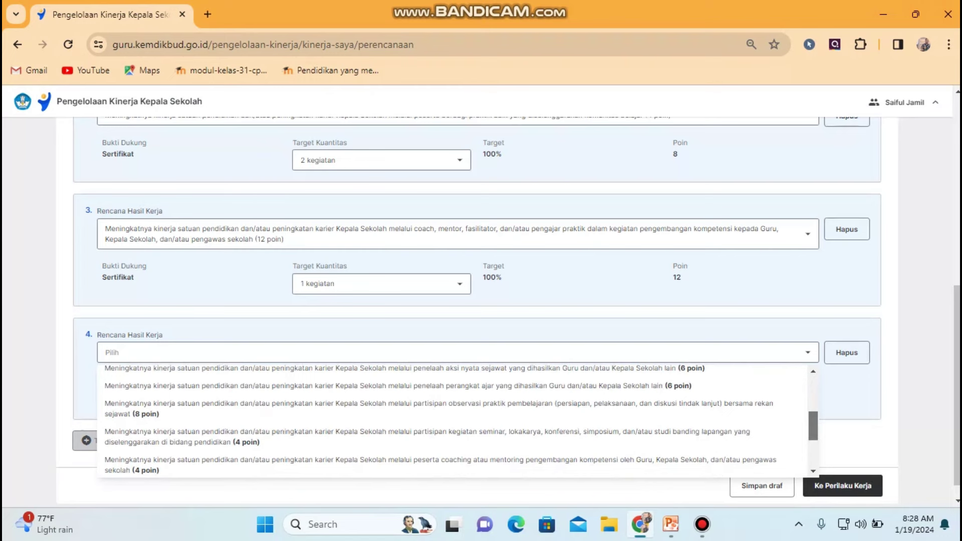
{"action": "scroll", "coordinate": [459, 421], "scroll_direction": "down", "scroll_amount": 1}
{"action": "scroll", "coordinate": [459, 421], "scroll_direction": "down", "scroll_amount": 1}
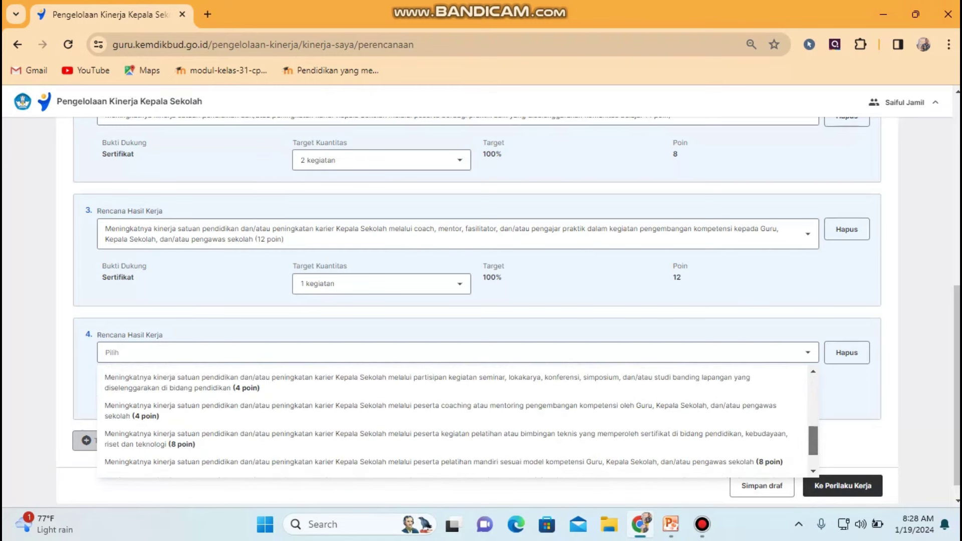
{"action": "scroll", "coordinate": [458, 421], "scroll_direction": "down", "scroll_amount": 1}
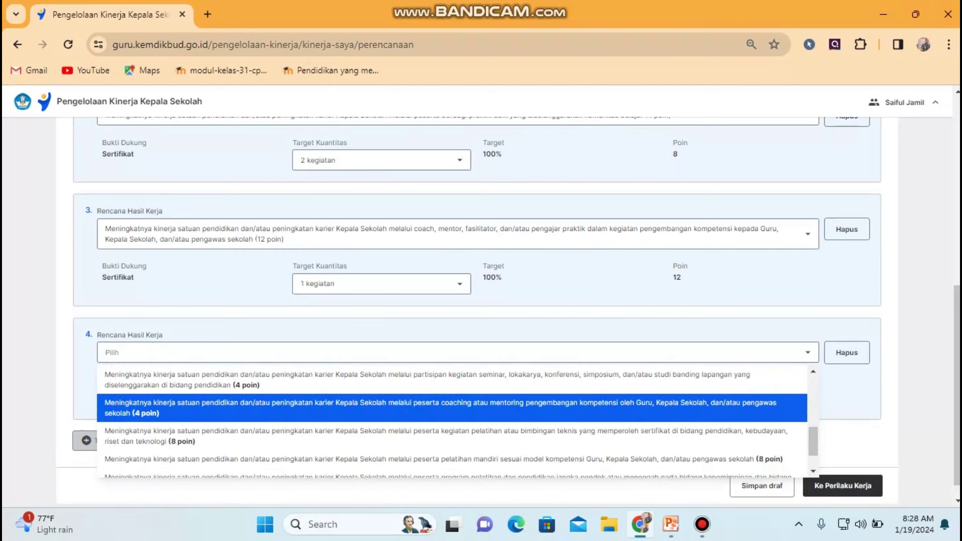
{"action": "left_click", "coordinate": [452, 408]}
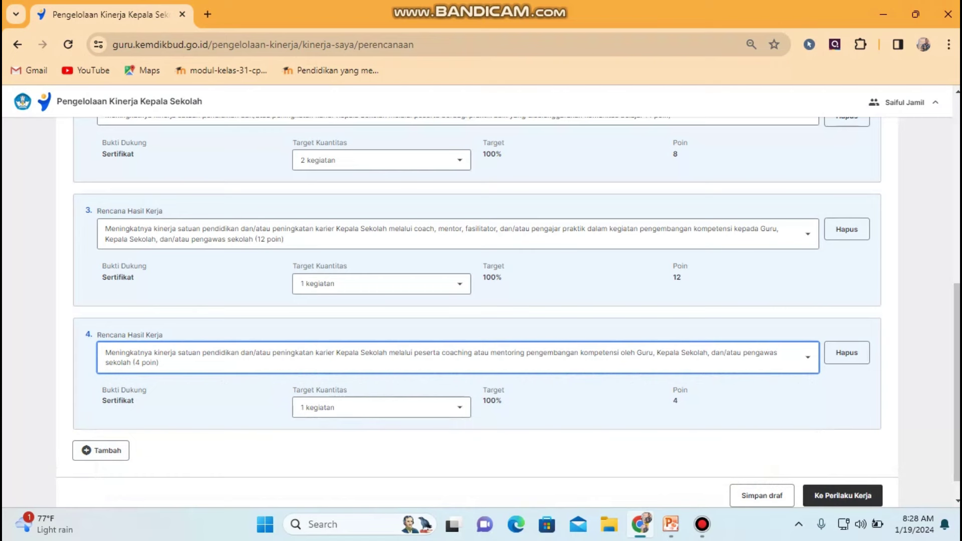
- Change the fourth Rencana Hasil Kerja to the partisipan observasi praktik pembelajaran bersama rekan sejawat option (8 poin)
{"action": "double_click", "coordinate": [118, 400]}
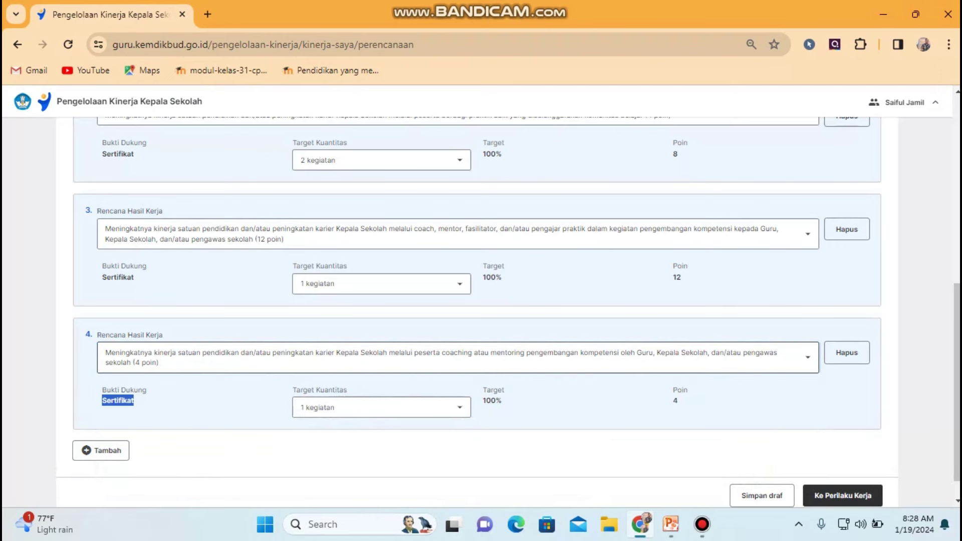
{"action": "scroll", "coordinate": [508, 312], "scroll_direction": "down", "scroll_amount": 1}
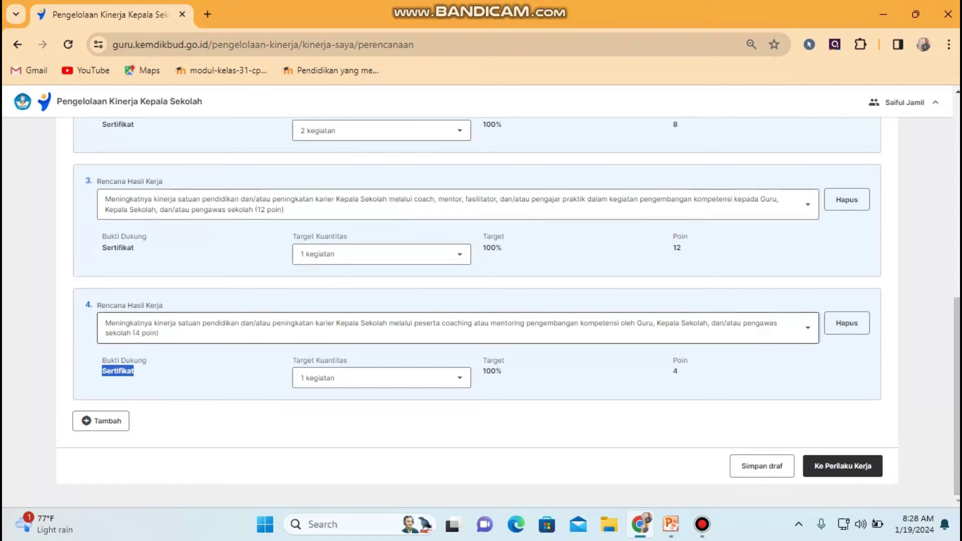
{"action": "left_click", "coordinate": [457, 328]}
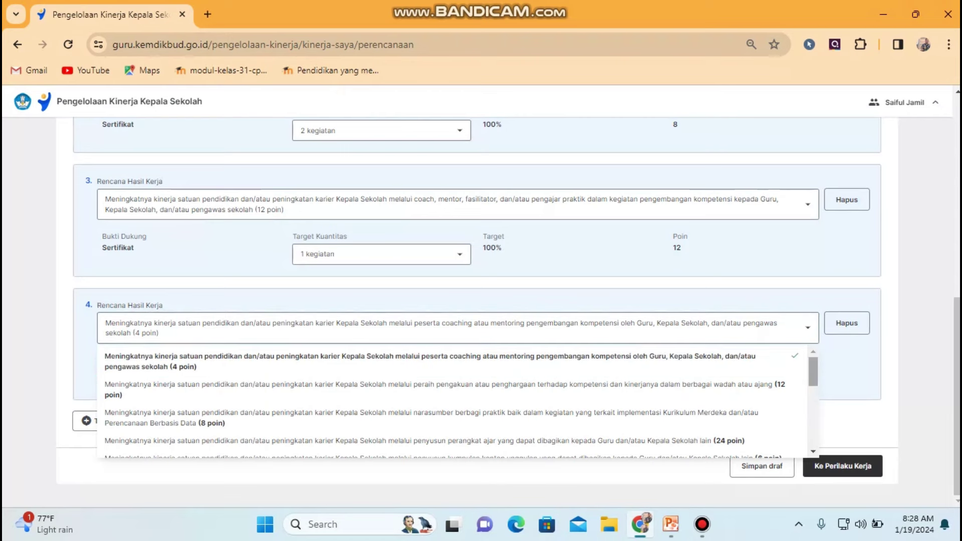
{"action": "scroll", "coordinate": [457, 401], "scroll_direction": "down", "scroll_amount": 5}
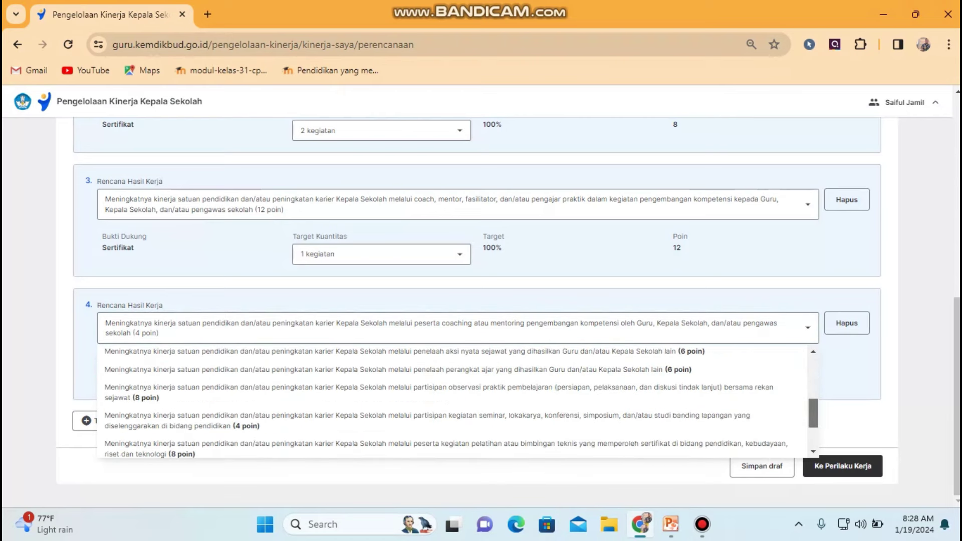
{"action": "scroll", "coordinate": [457, 401], "scroll_direction": "down", "scroll_amount": 3}
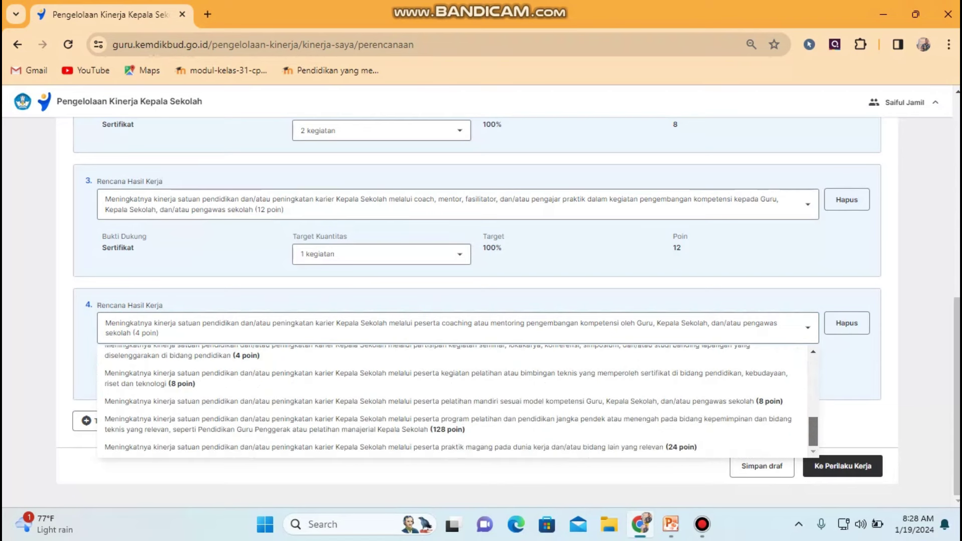
{"action": "scroll", "coordinate": [457, 401], "scroll_direction": "up", "scroll_amount": 8}
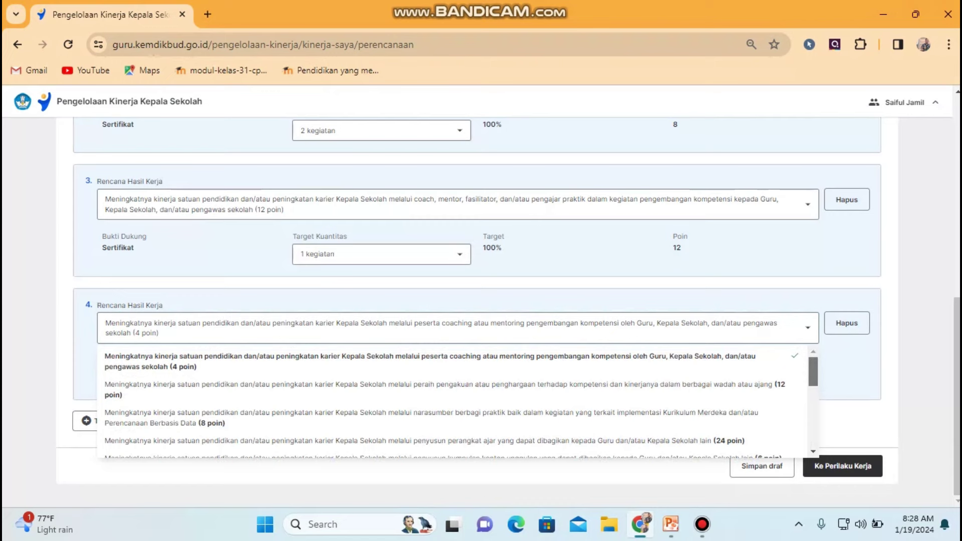
{"action": "scroll", "coordinate": [457, 401], "scroll_direction": "down", "scroll_amount": 1}
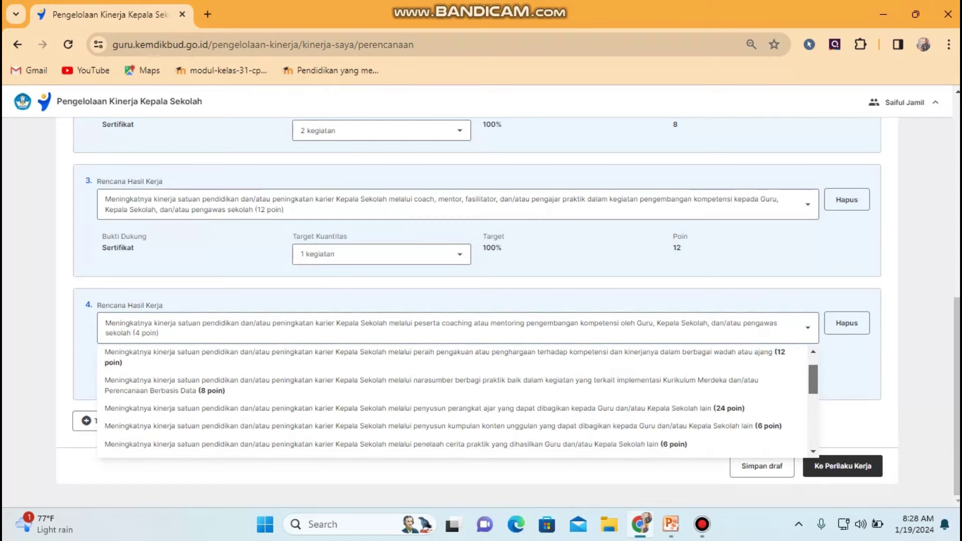
{"action": "scroll", "coordinate": [457, 401], "scroll_direction": "down", "scroll_amount": 1}
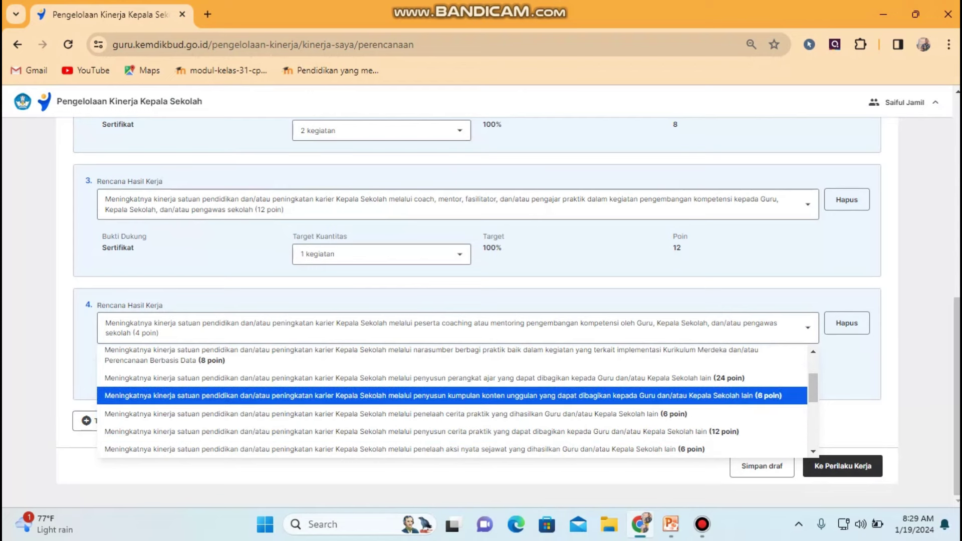
{"action": "scroll", "coordinate": [451, 401], "scroll_direction": "down", "scroll_amount": 1}
{"action": "scroll", "coordinate": [451, 409], "scroll_direction": "down", "scroll_amount": 2}
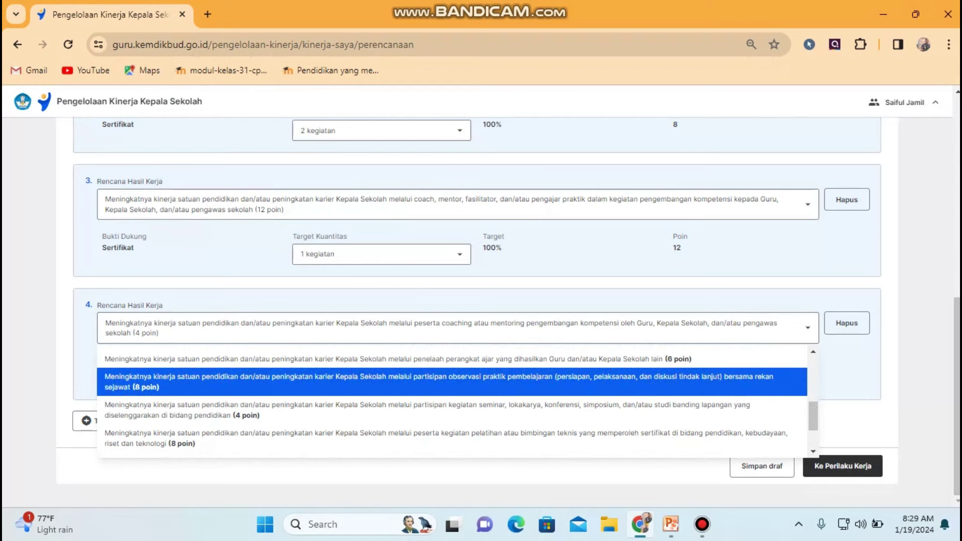
{"action": "key", "text": "Return"}
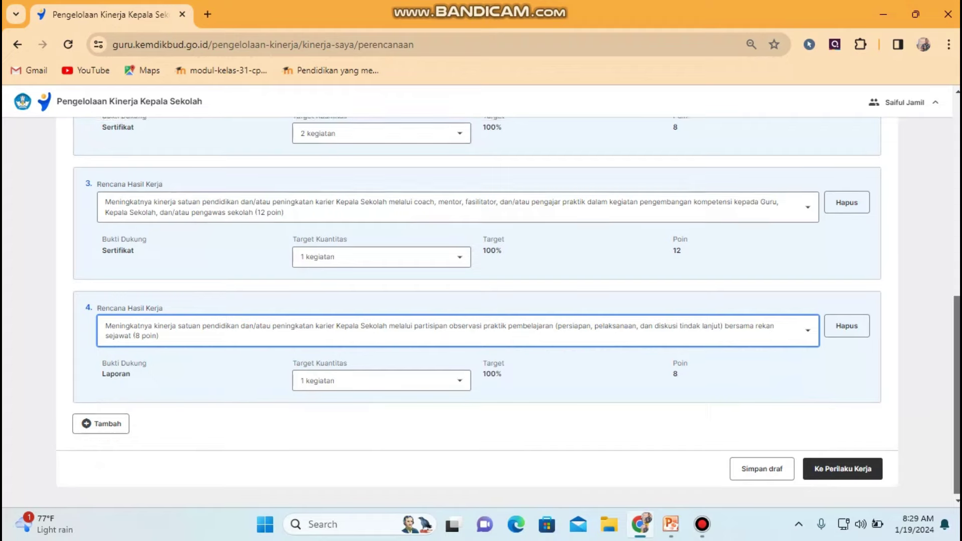
- Set the Target Kuantitas of the fourth Rencana Hasil Kerja to 2 kegiatan
{"action": "scroll", "coordinate": [508, 311], "scroll_direction": "up", "scroll_amount": 1}
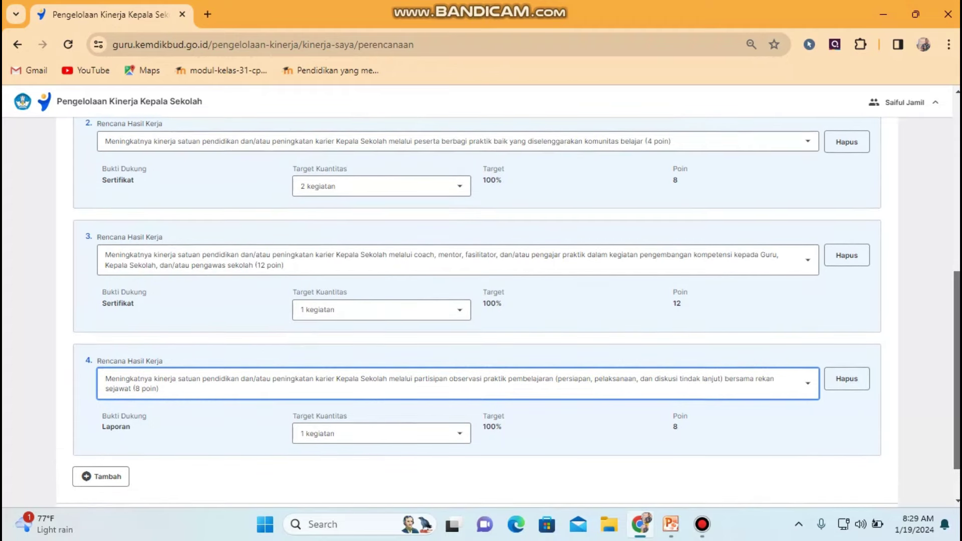
{"action": "scroll", "coordinate": [476, 301], "scroll_direction": "down", "scroll_amount": 1}
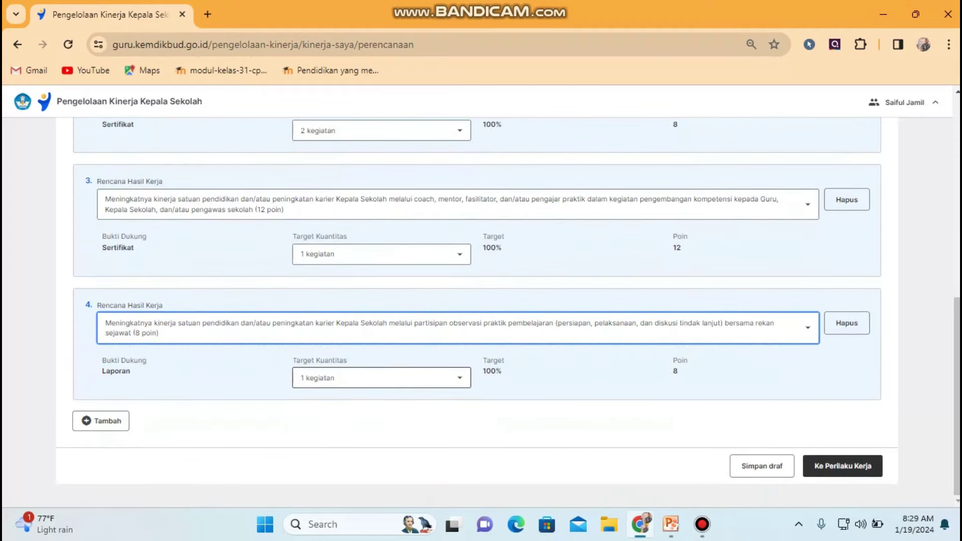
{"action": "left_click", "coordinate": [381, 378]}
{"action": "key", "text": "Down"}
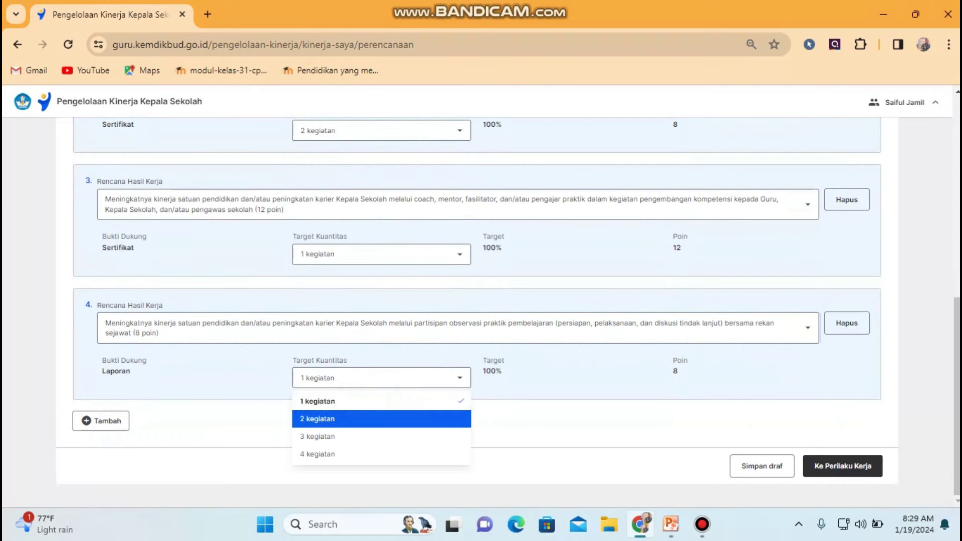
{"action": "key", "text": "Return"}
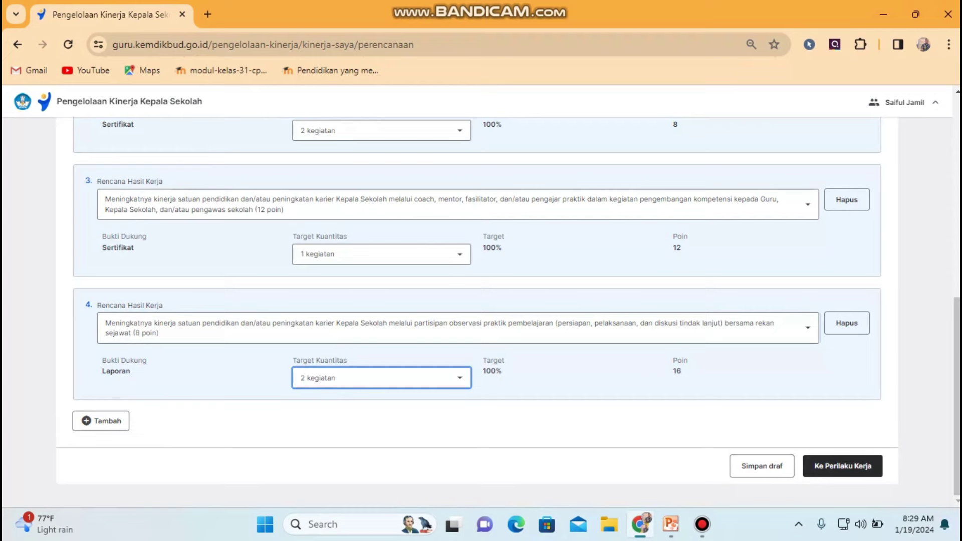
- Continue to Perilaku Kerja, look over the chosen indicators and perwujudan for each aspect, and proceed to Rangkuman
{"action": "left_click", "coordinate": [843, 466]}
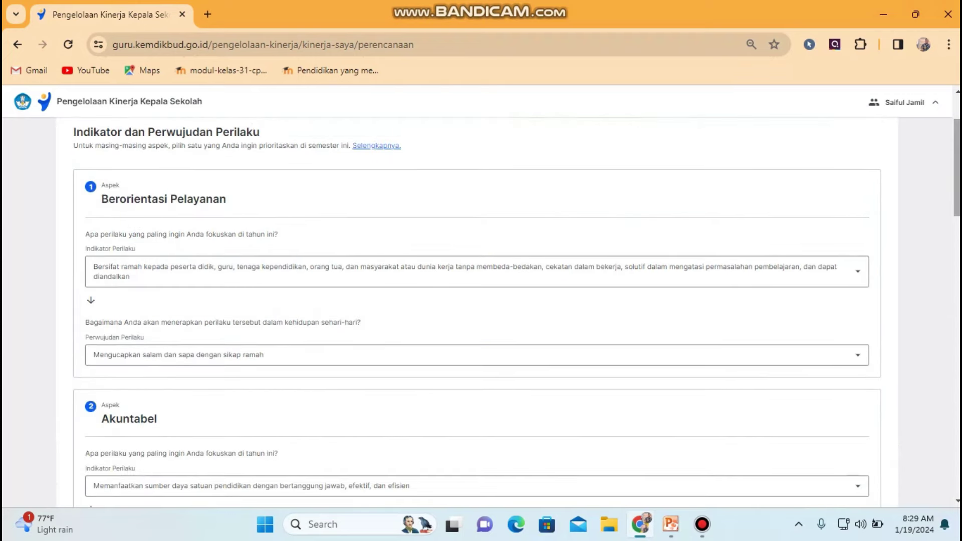
{"action": "scroll", "coordinate": [481, 306], "scroll_direction": "down", "scroll_amount": 1}
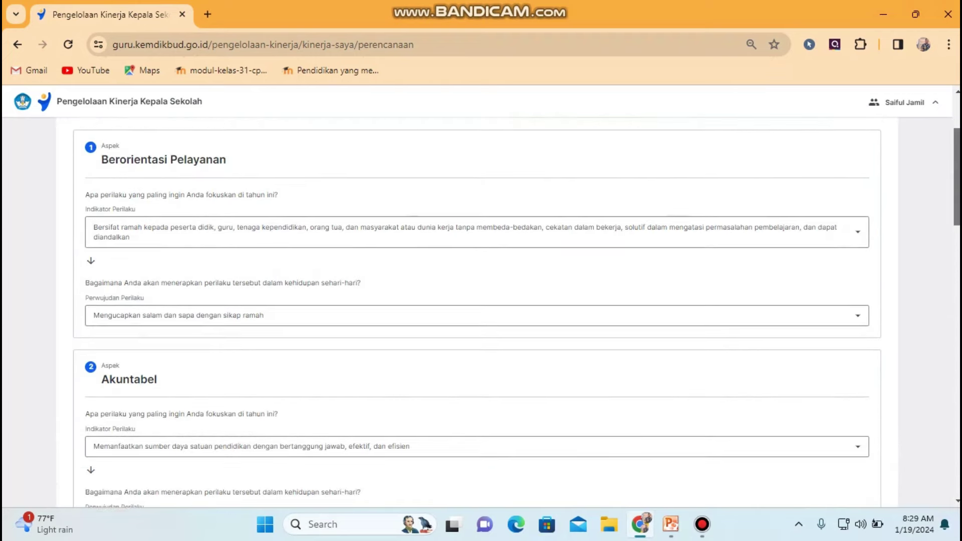
{"action": "scroll", "coordinate": [481, 307], "scroll_direction": "up", "scroll_amount": 3}
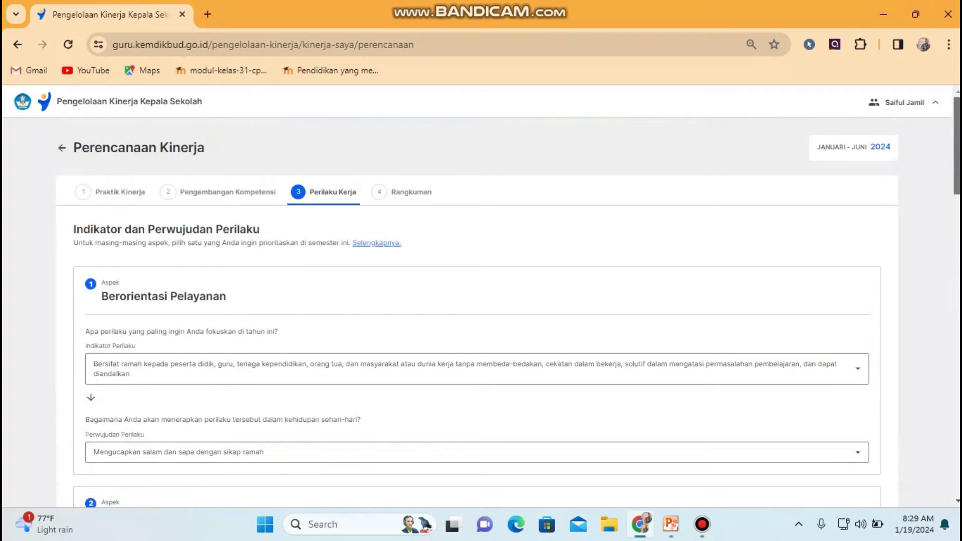
{"action": "scroll", "coordinate": [481, 307], "scroll_direction": "down", "scroll_amount": 20}
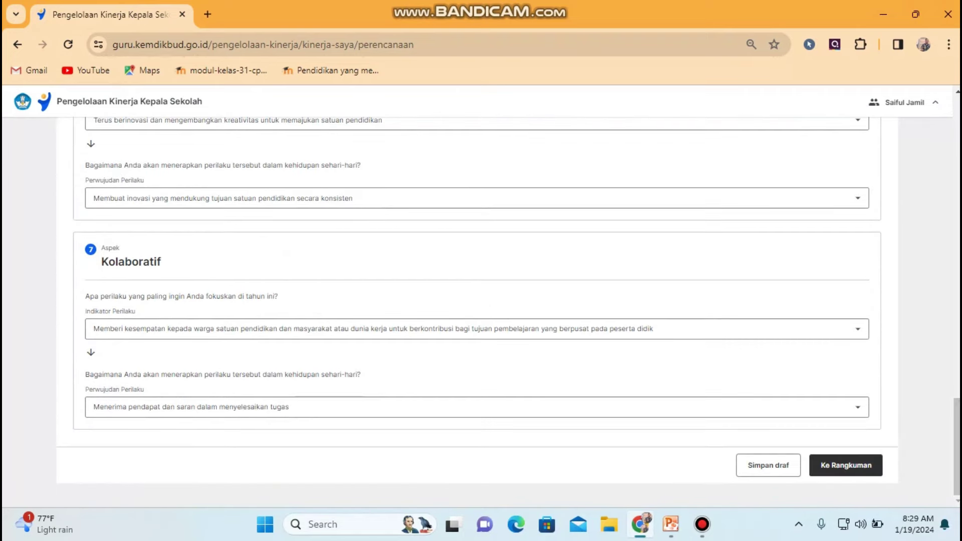
{"action": "left_click", "coordinate": [846, 465]}
- Review the Rangkuman Perencanaan Kinerja, covering the Hasil Kerja Utama entries with their Bukti Dukung and the Perilaku Kerja table
{"action": "scroll", "coordinate": [481, 311], "scroll_direction": "up", "scroll_amount": 8}
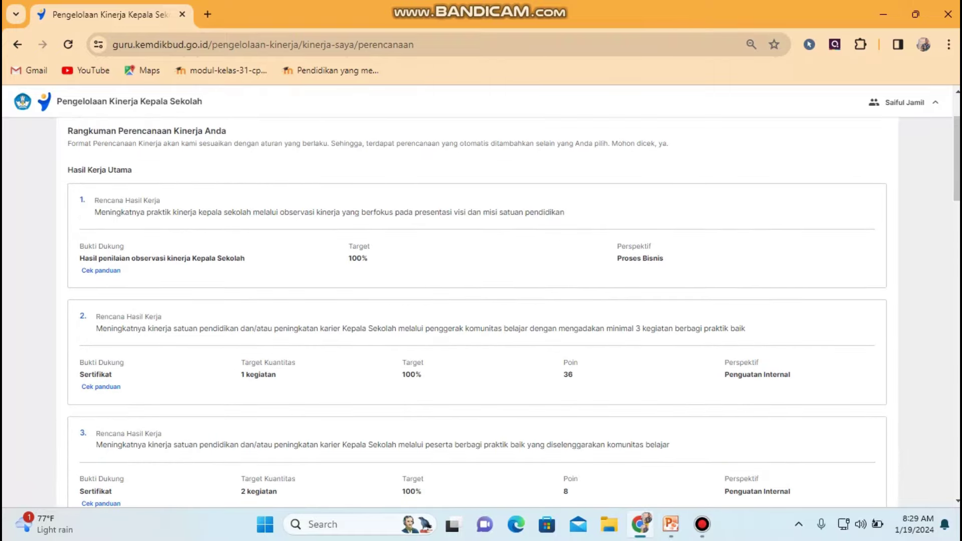
{"action": "scroll", "coordinate": [481, 311], "scroll_direction": "down", "scroll_amount": 4}
{"action": "scroll", "coordinate": [481, 311], "scroll_direction": "down", "scroll_amount": 12}
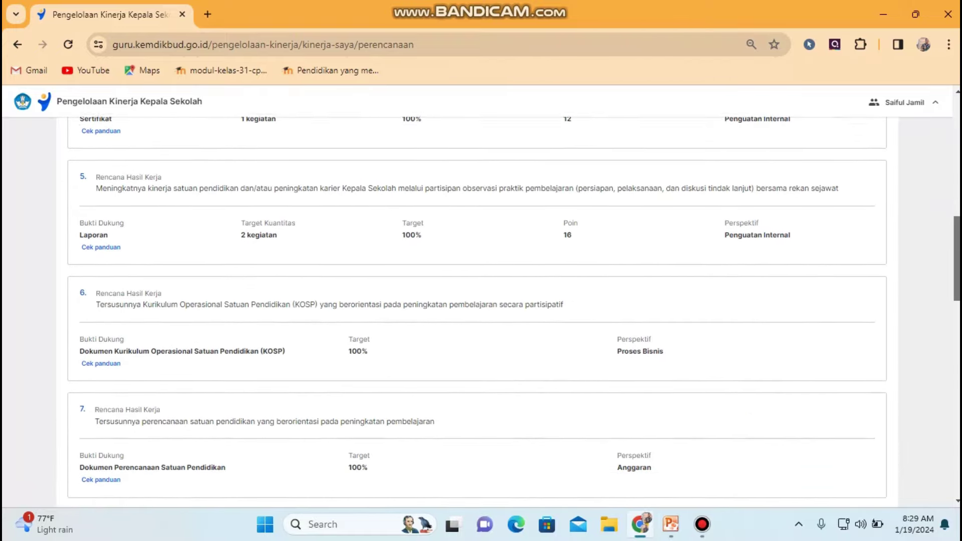
{"action": "scroll", "coordinate": [481, 311], "scroll_direction": "down", "scroll_amount": 7}
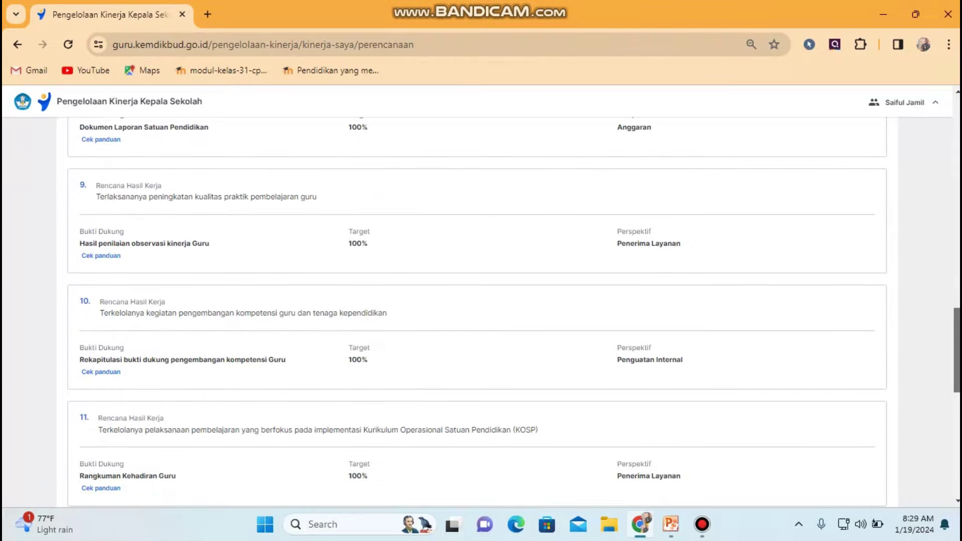
{"action": "scroll", "coordinate": [481, 310], "scroll_direction": "up", "scroll_amount": 3}
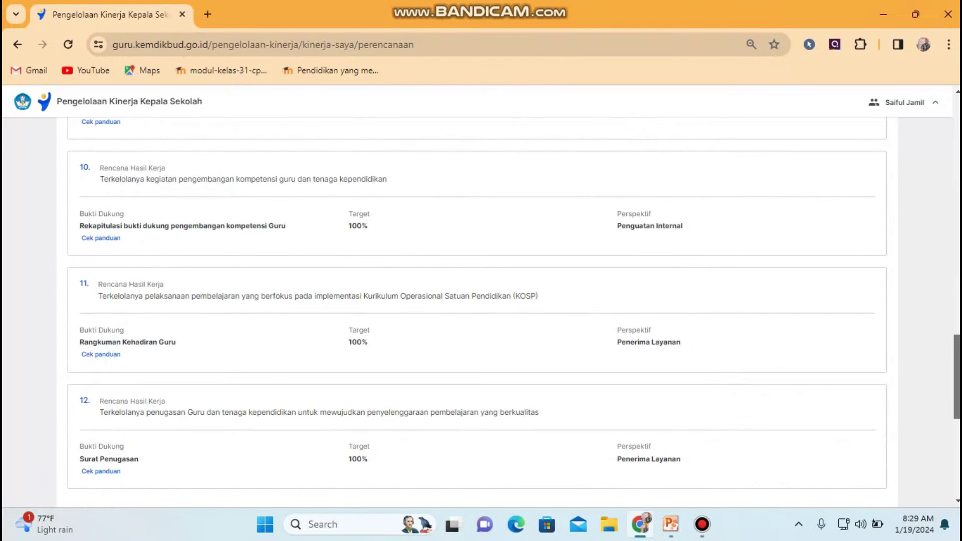
{"action": "scroll", "coordinate": [481, 311], "scroll_direction": "down", "scroll_amount": 2}
{"action": "scroll", "coordinate": [481, 311], "scroll_direction": "down", "scroll_amount": 1}
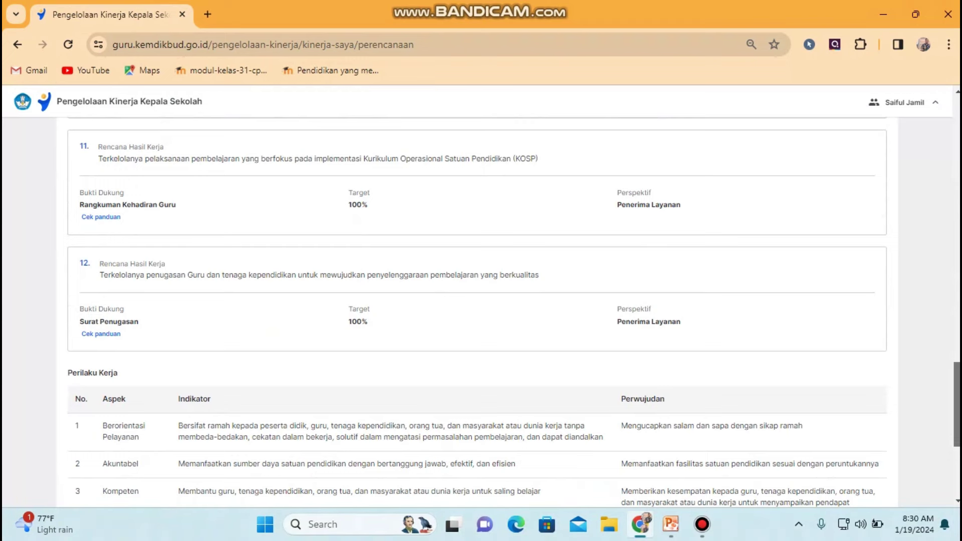
{"action": "scroll", "coordinate": [481, 311], "scroll_direction": "up", "scroll_amount": 3}
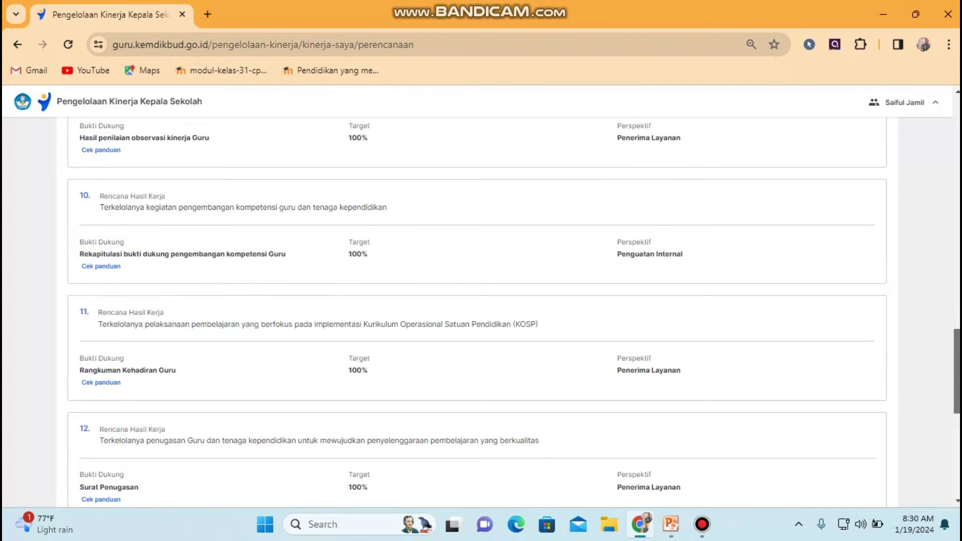
{"action": "scroll", "coordinate": [481, 311], "scroll_direction": "up", "scroll_amount": 1}
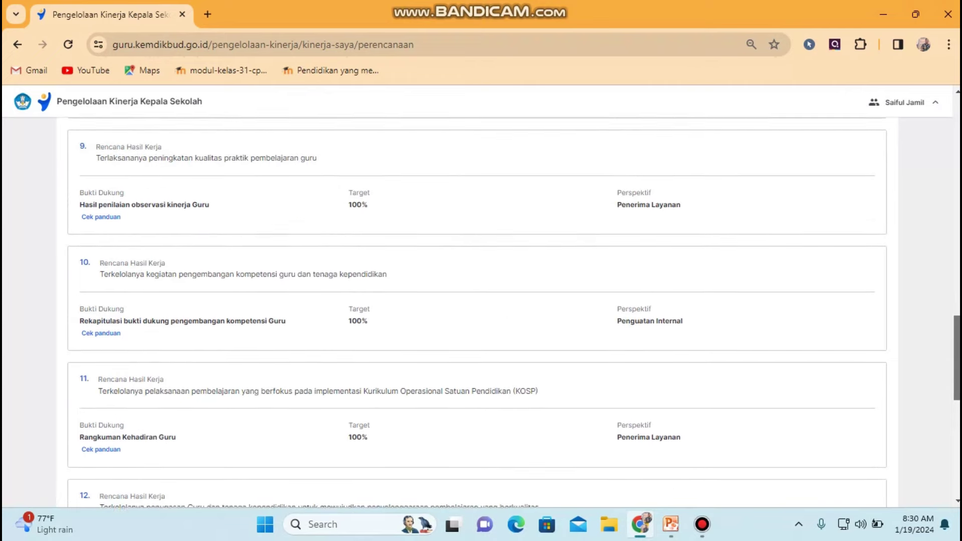
{"action": "scroll", "coordinate": [481, 311], "scroll_direction": "up", "scroll_amount": 20}
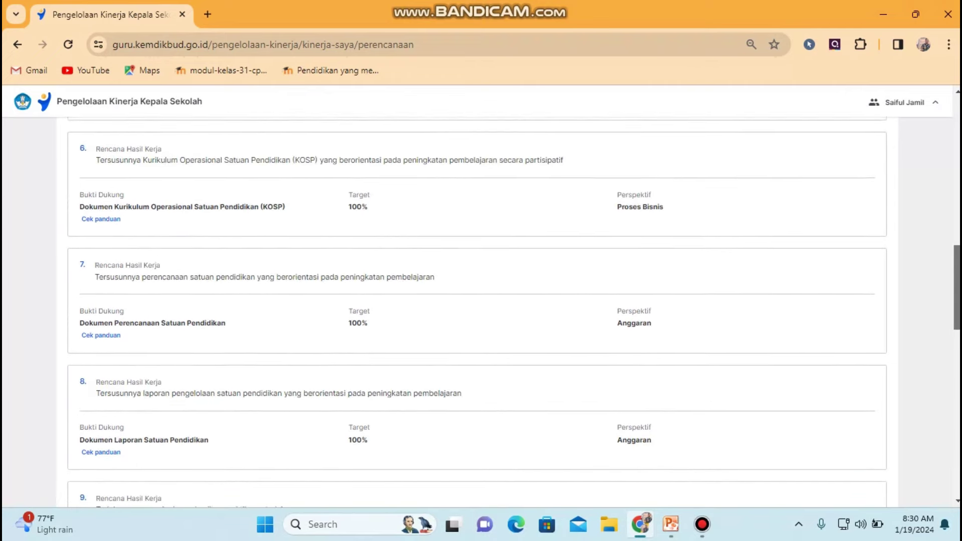
{"action": "scroll", "coordinate": [481, 311], "scroll_direction": "down", "scroll_amount": 6}
{"action": "scroll", "coordinate": [481, 311], "scroll_direction": "down", "scroll_amount": 15}
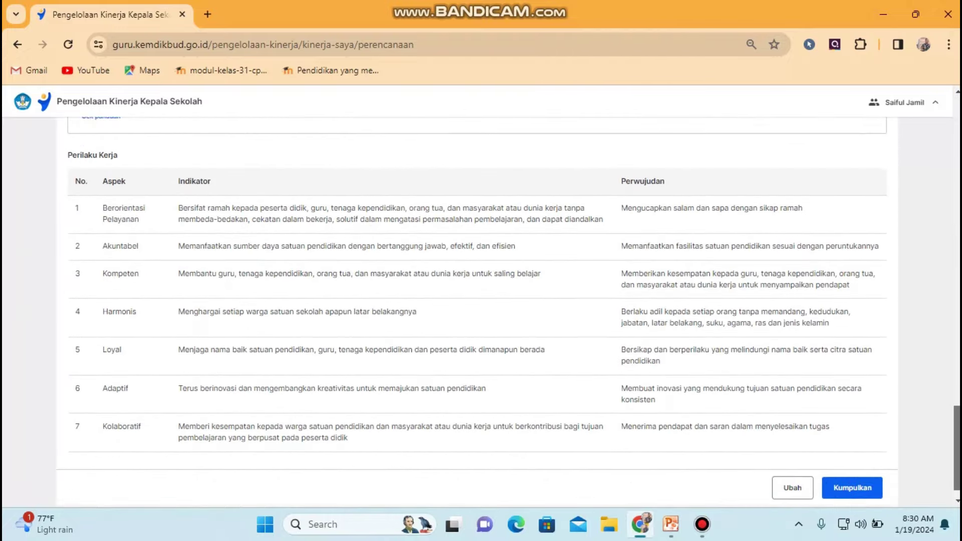